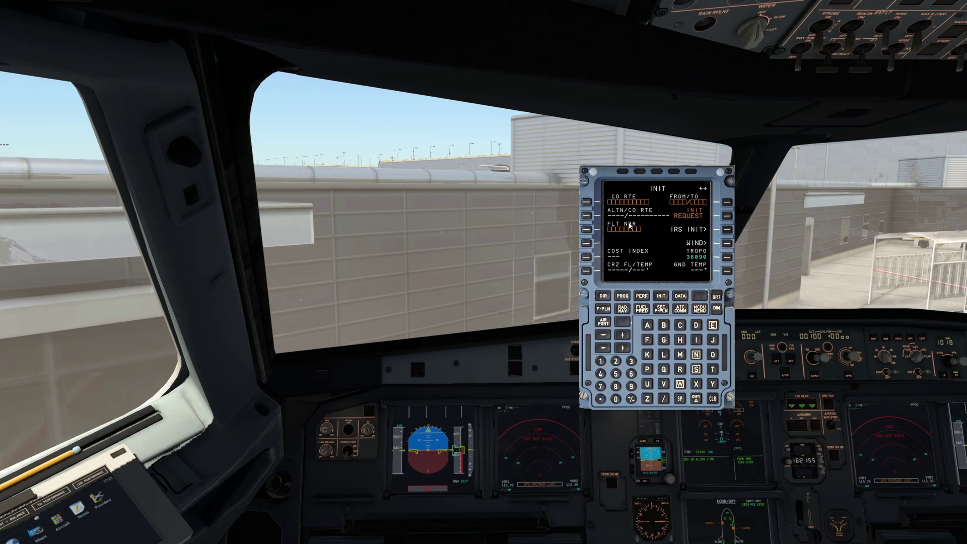
# - Move the MCDU pop-up aside and open the Sound/Addon Accounts page of the ToLiss ISCS
pyautogui.moveTo(630, 226); pyautogui.dragTo(287, 211)
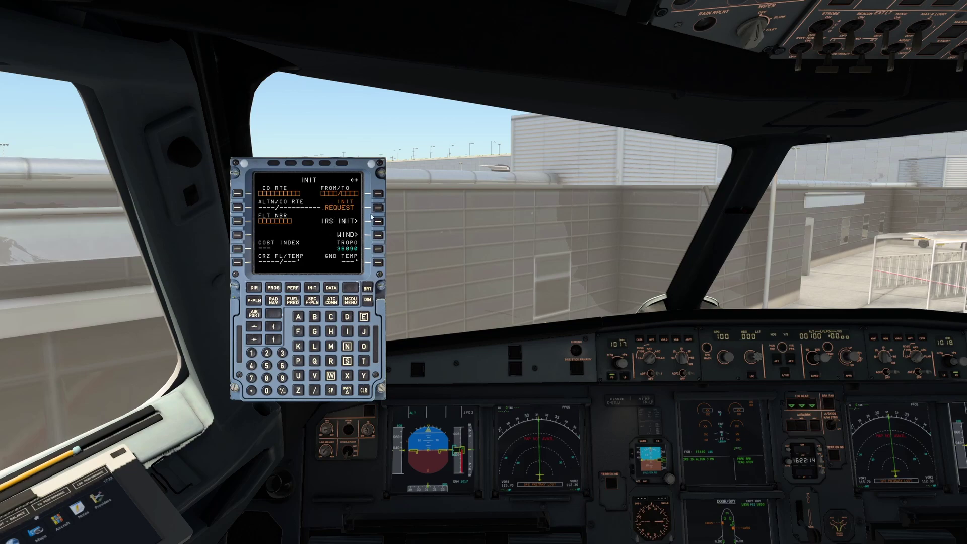
pyautogui.moveTo(371, 216); pyautogui.dragTo(839, 223)
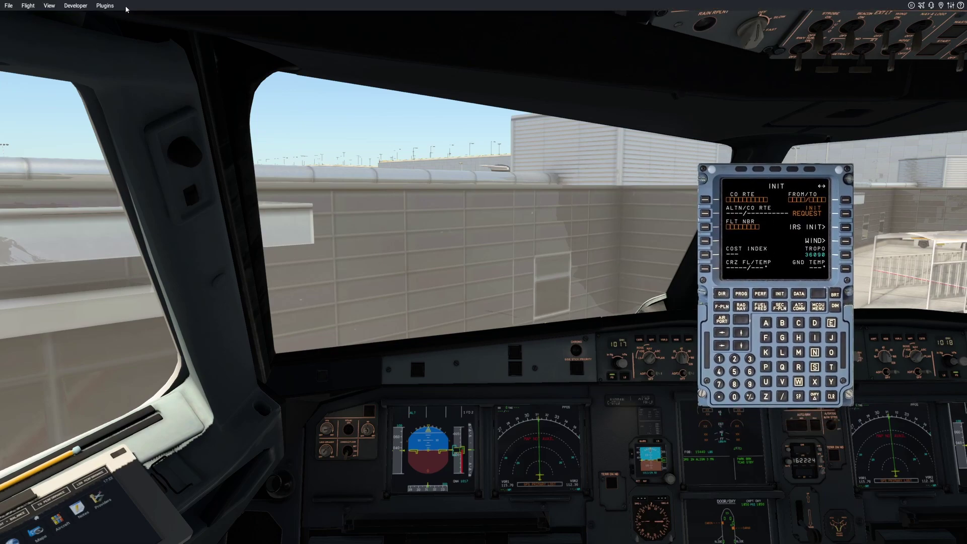
pyautogui.click(105, 6)
pyautogui.moveTo(125, 108)
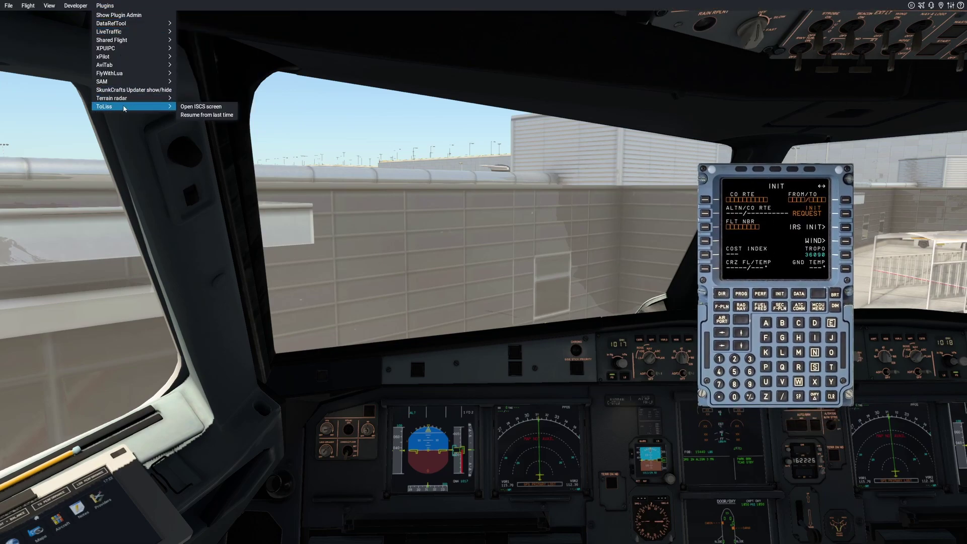
pyautogui.click(215, 106)
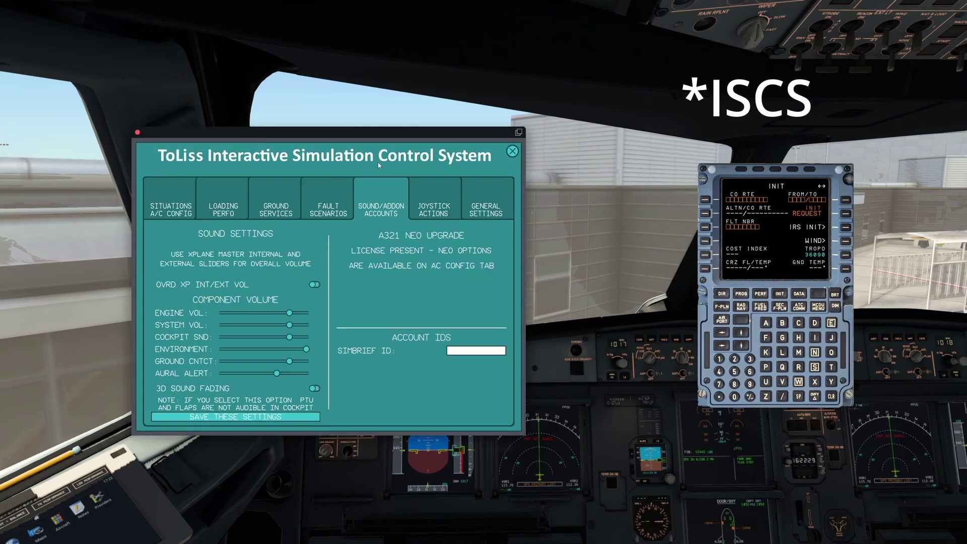
pyautogui.click(398, 196)
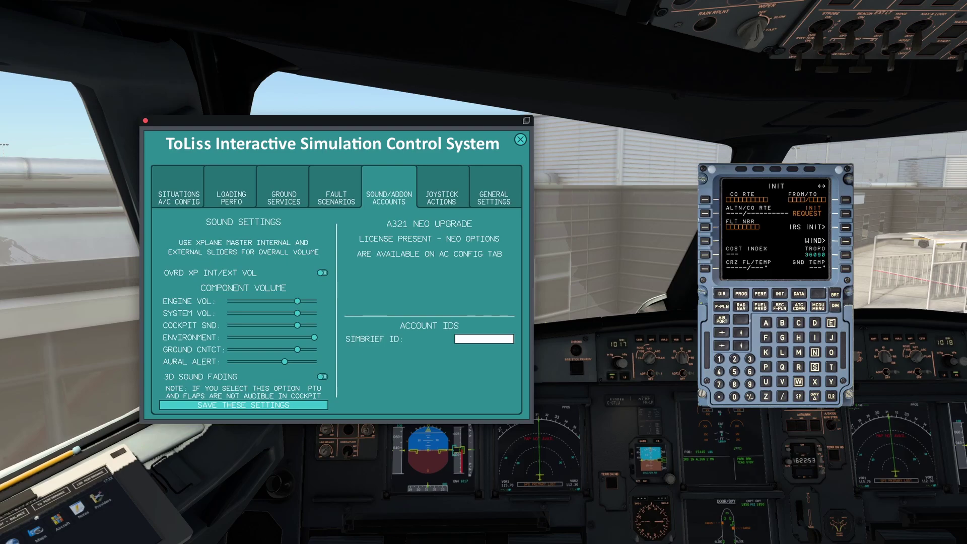
# - Switch to SimBrief in the browser, show the SimBrief data in the account settings and copy the Pilot ID
pyautogui.hotkey('alt', 'Tab')
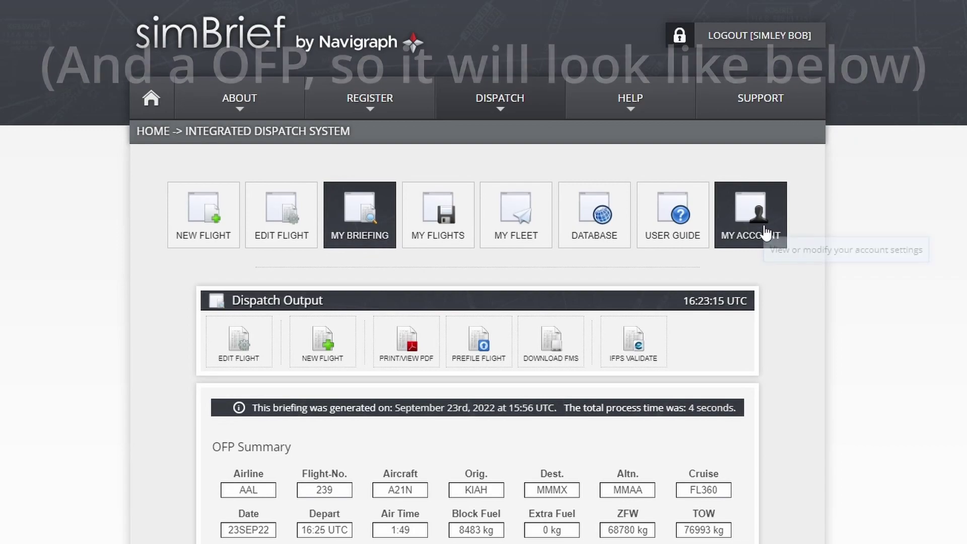
pyautogui.click(765, 233)
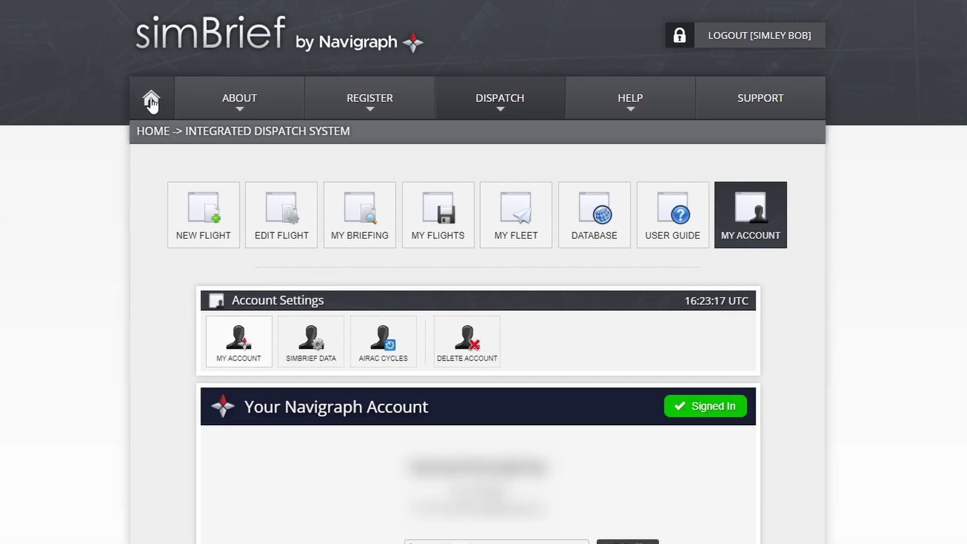
pyautogui.moveTo(496, 103)
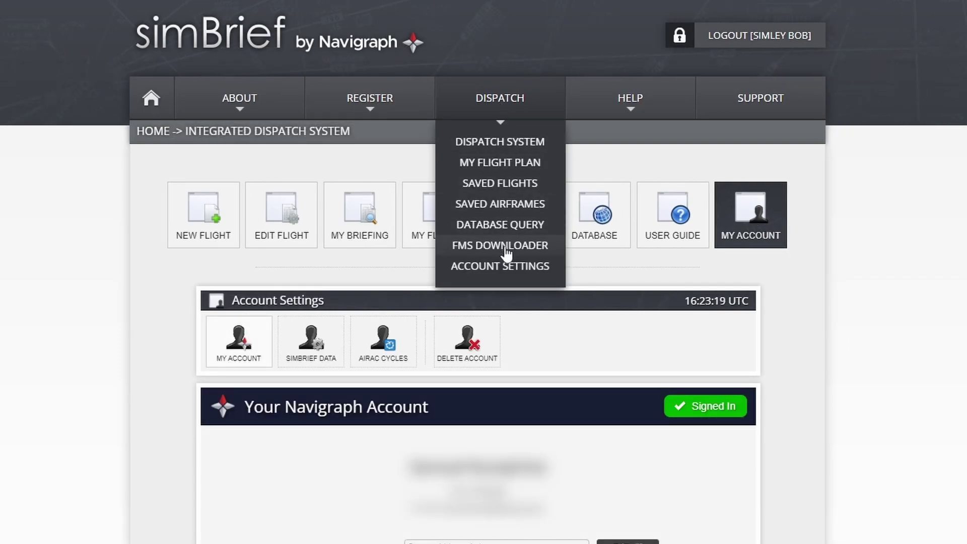
pyautogui.click(498, 267)
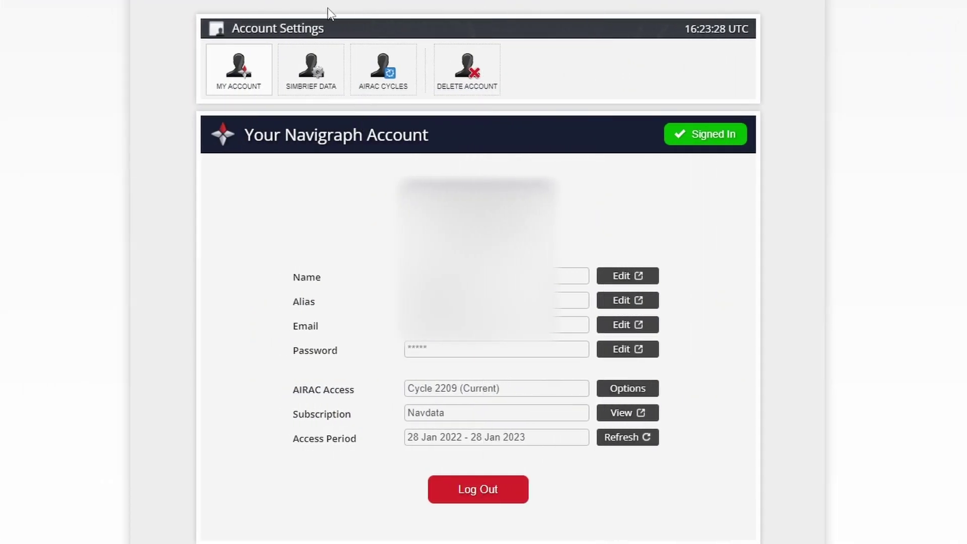
pyautogui.click(319, 87)
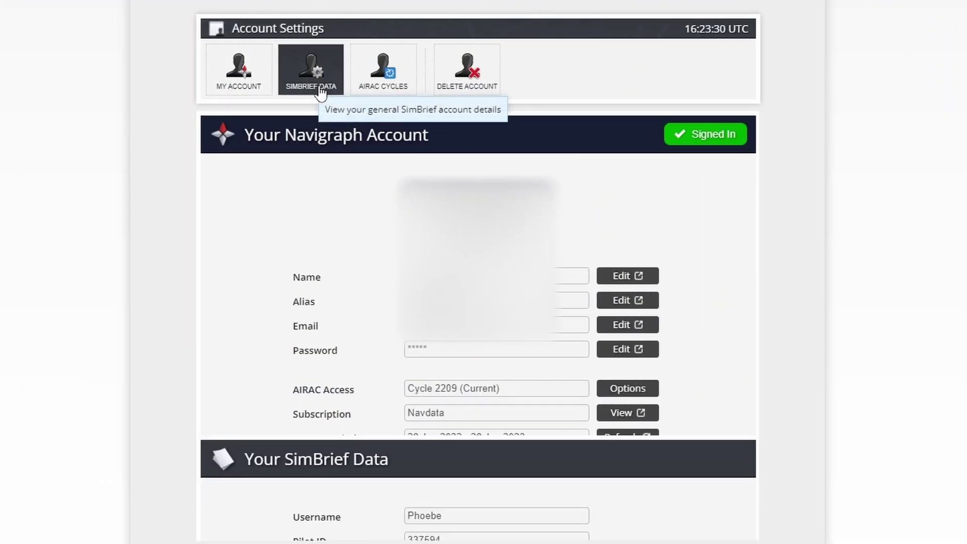
pyautogui.moveTo(291, 217); pyautogui.dragTo(339, 218)
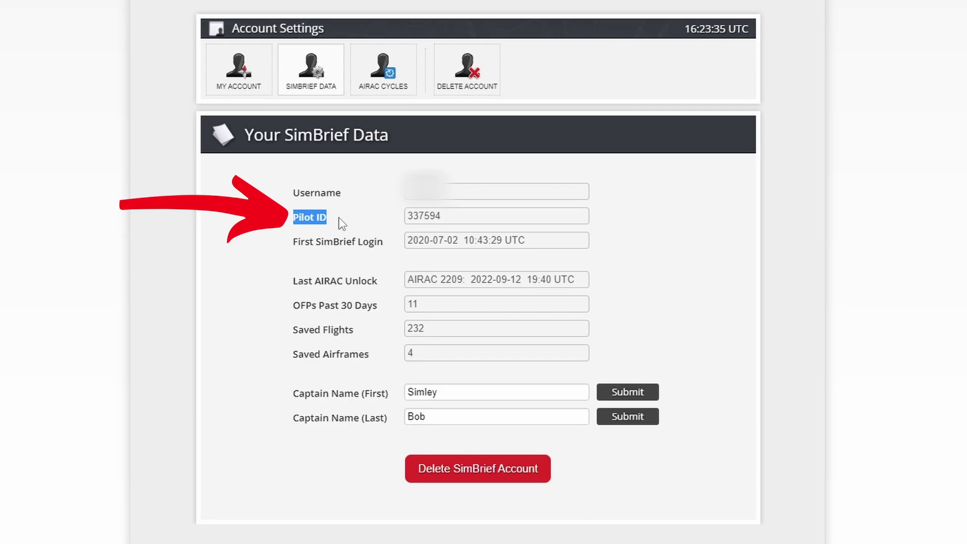
pyautogui.click(468, 212)
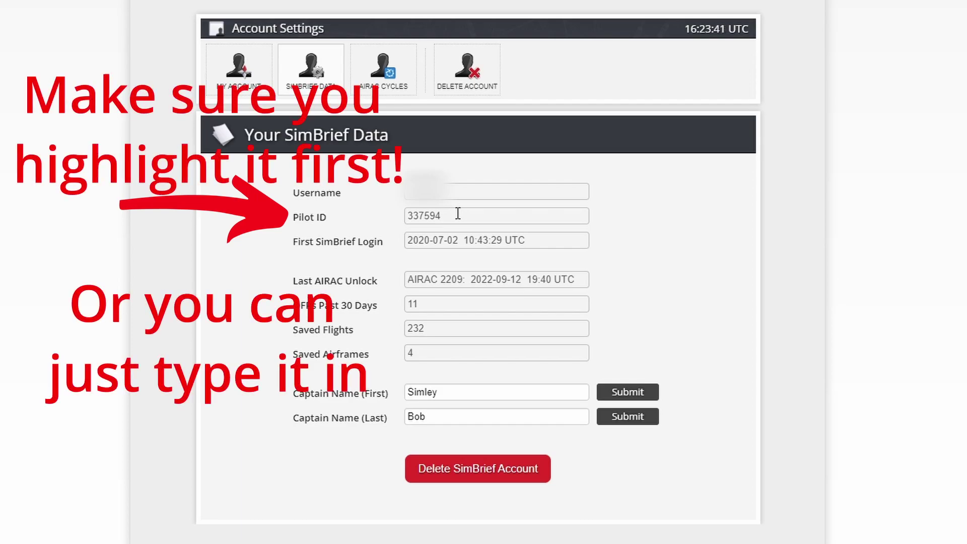
pyautogui.doubleClick(458, 215)
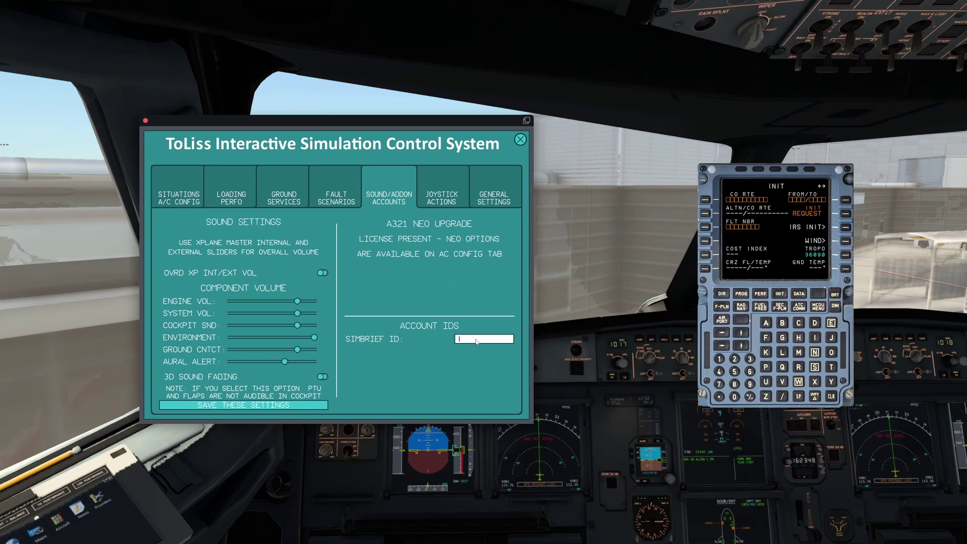
# - Enter the copied Pilot ID as the SimBrief ID in the ISCS and send the INIT REQUEST from the MCDU
pyautogui.write('337594')
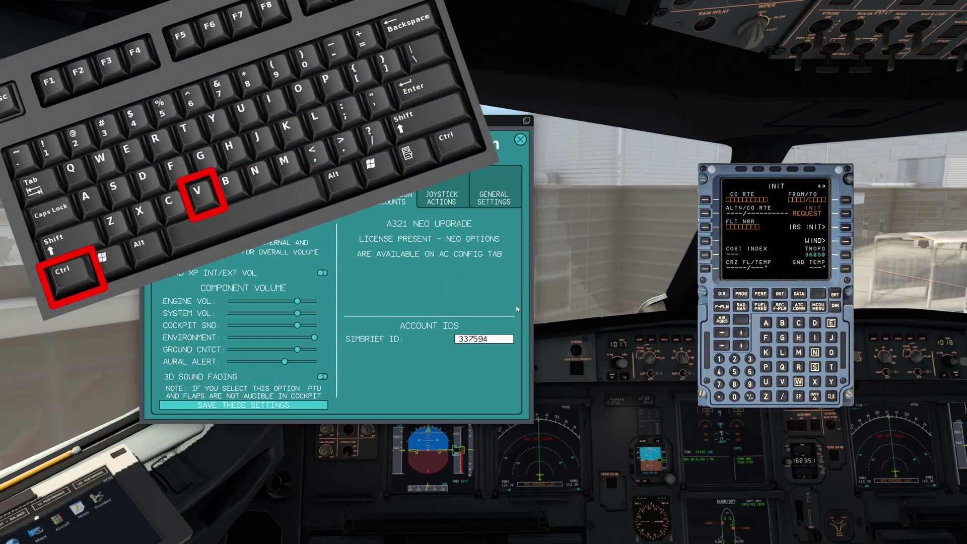
pyautogui.press('Return')
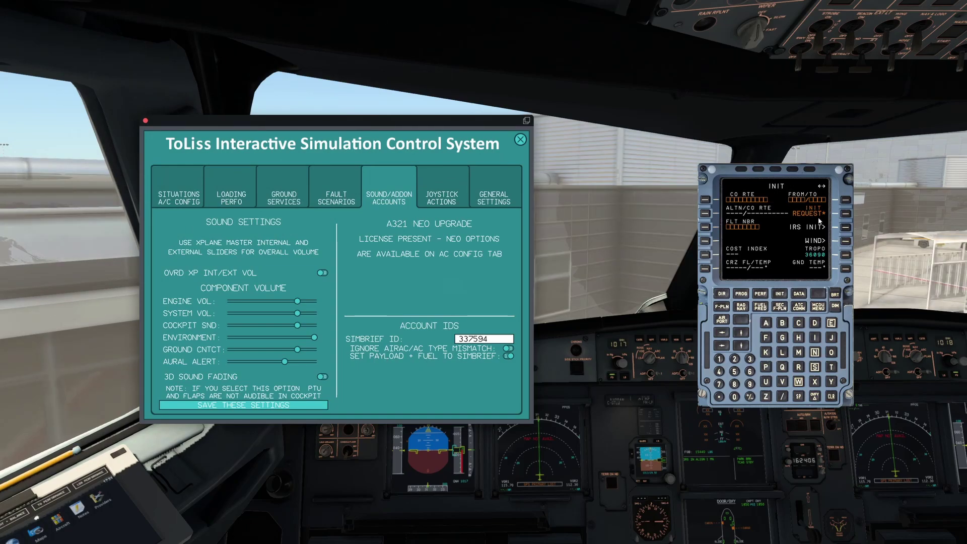
pyautogui.moveTo(810, 208); pyautogui.dragTo(757, 212)
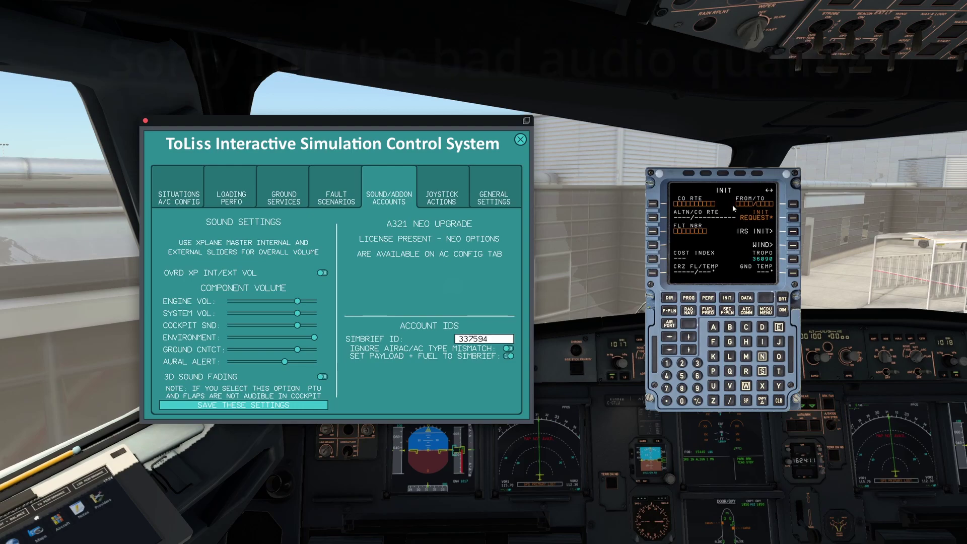
pyautogui.click(794, 219)
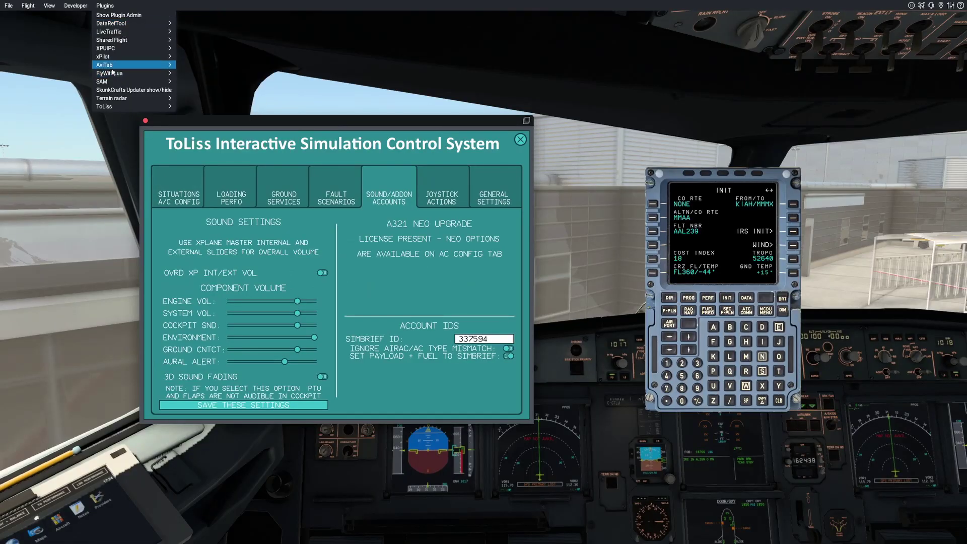
# - Open the KIAHMMMX flight plan document from the charts in AviTab and place the tablet beside the MCDU
pyautogui.moveTo(112, 66)
pyautogui.click(199, 66)
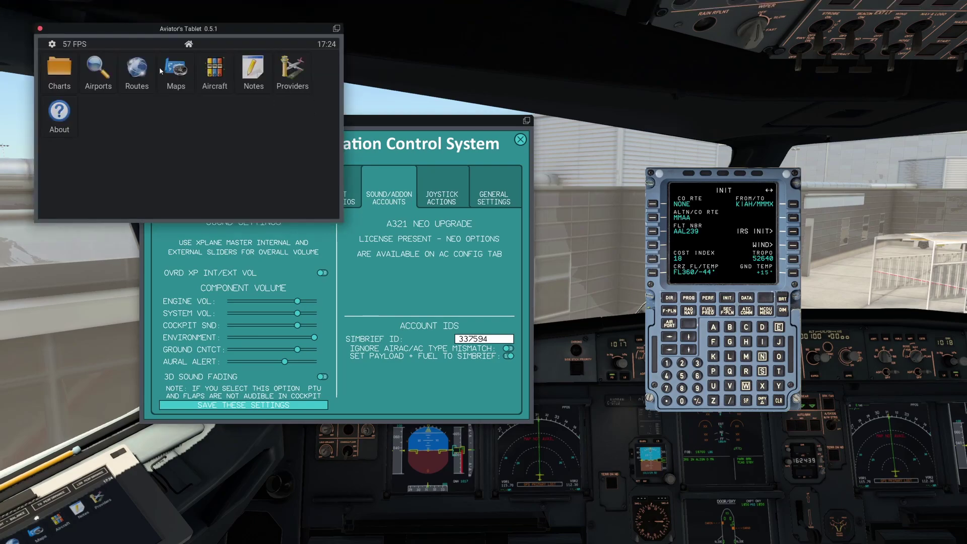
pyautogui.click(65, 84)
pyautogui.click(95, 133)
pyautogui.click(96, 112)
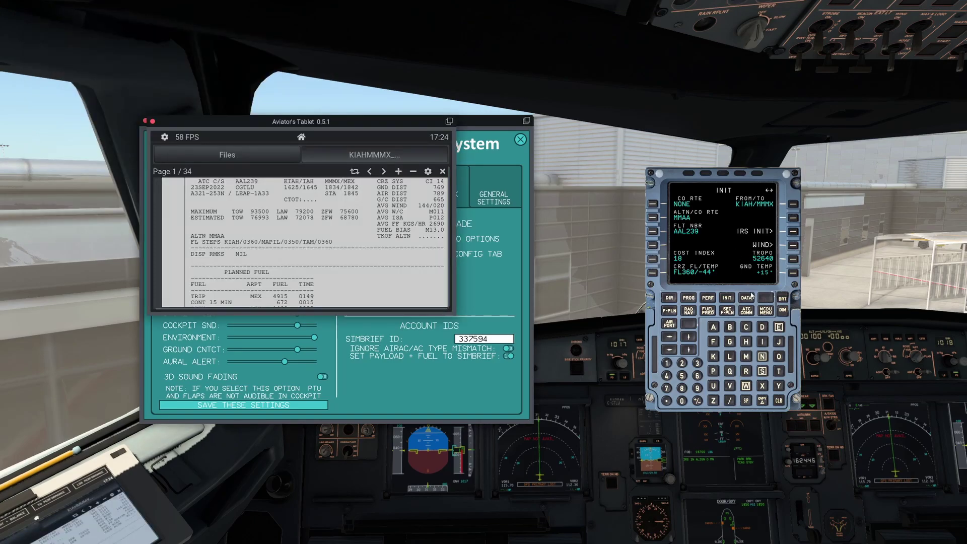
pyautogui.click(674, 349)
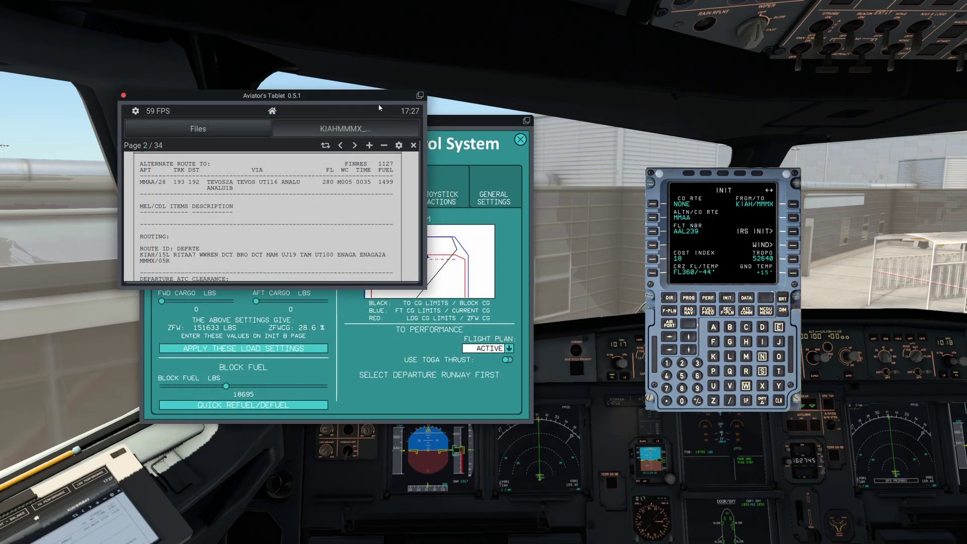
pyautogui.moveTo(378, 107); pyautogui.dragTo(383, 92)
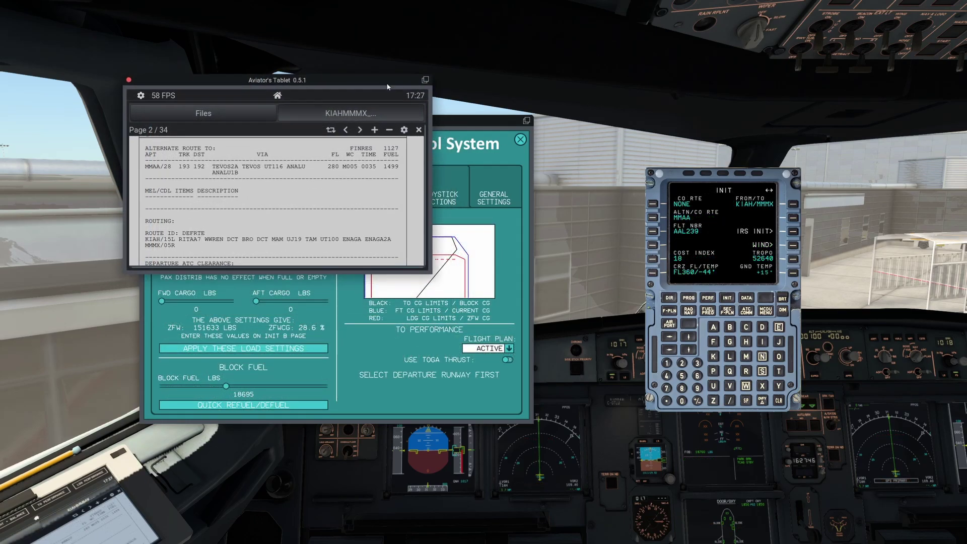
pyautogui.click(429, 193)
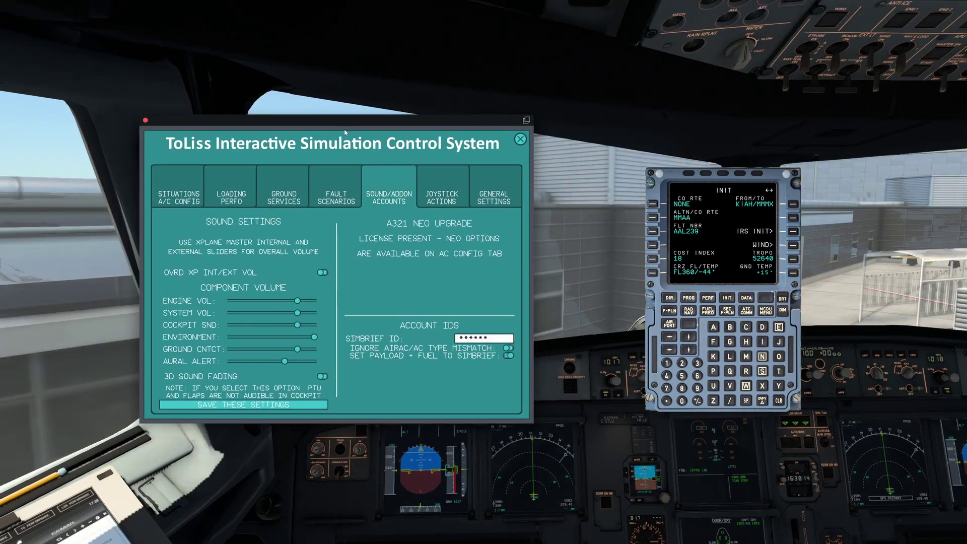
# - Show the ISCS aircraft loading page and compare its block fuel with the fuel on board on the engine display
pyautogui.click(240, 188)
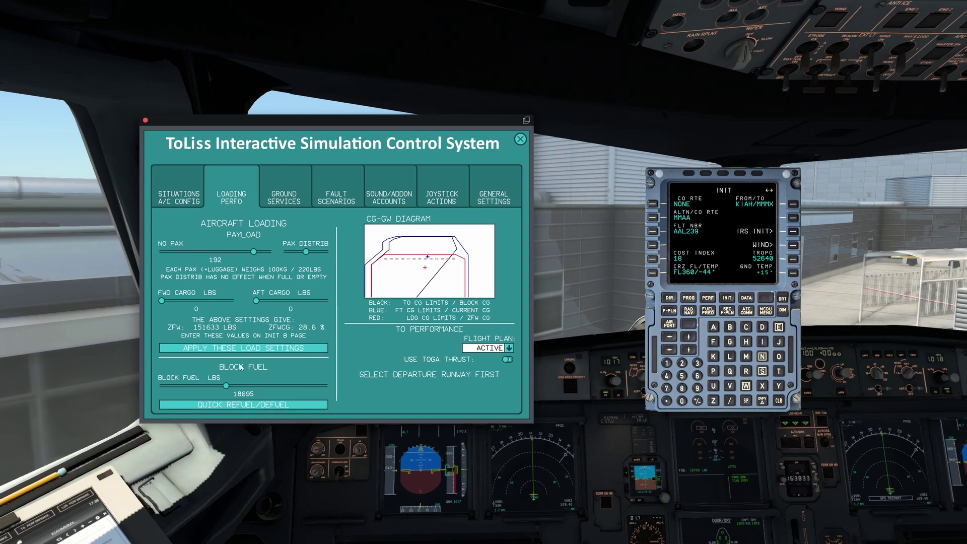
pyautogui.click(658, 173)
pyautogui.moveTo(699, 204); pyautogui.dragTo(717, 289)
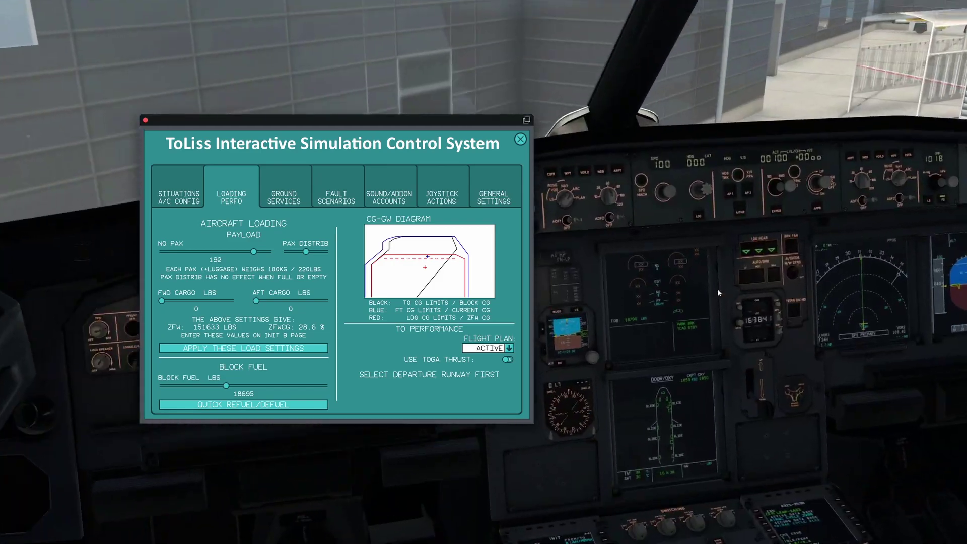
pyautogui.scroll(5, 734, 292)
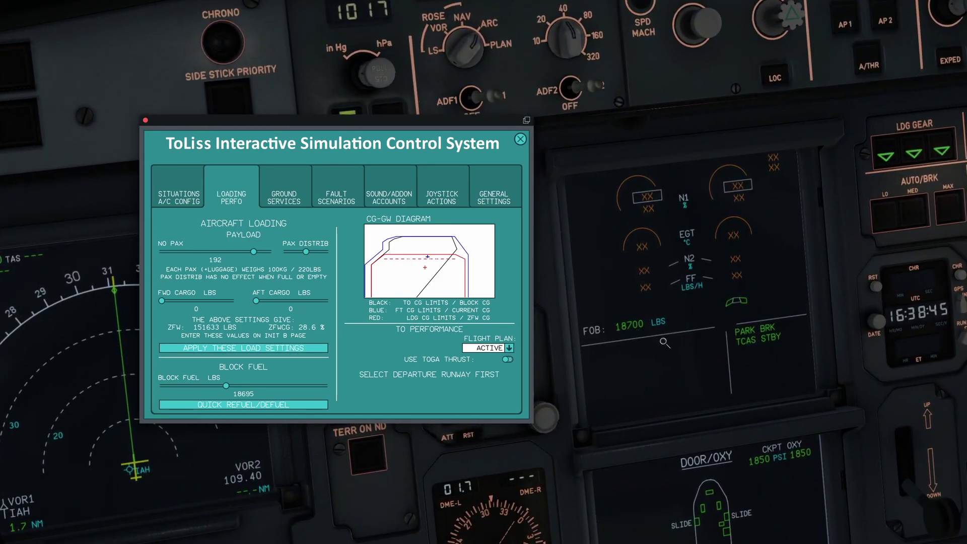
pyautogui.scroll(-5, 669, 360)
pyautogui.click(145, 119)
pyautogui.scroll(5, 579, 311)
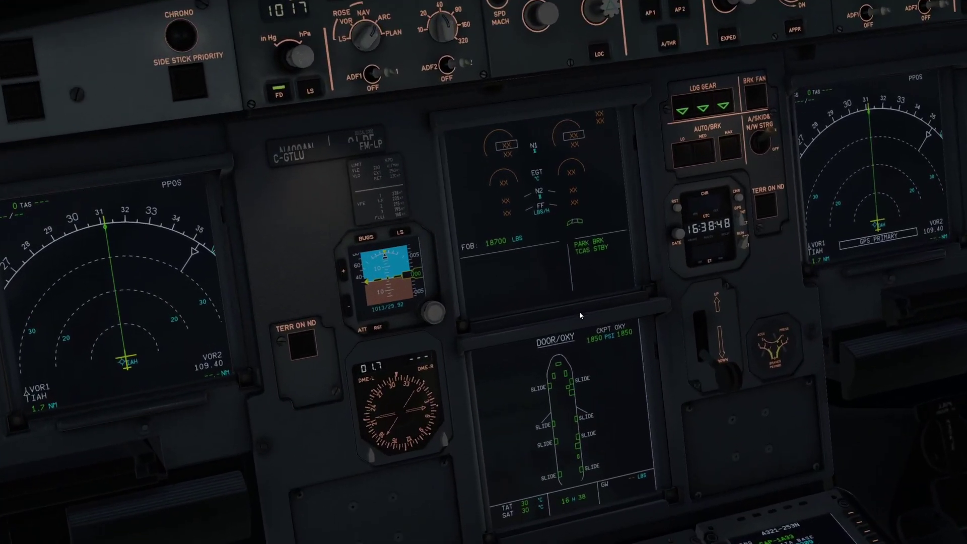
pyautogui.scroll(-7, 513, 276)
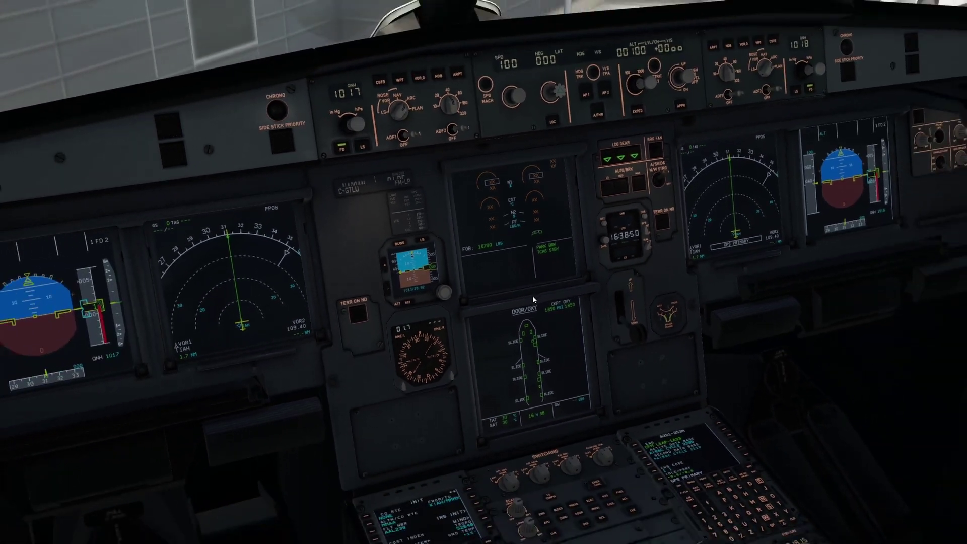
pyautogui.moveTo(575, 322); pyautogui.dragTo(393, 328)
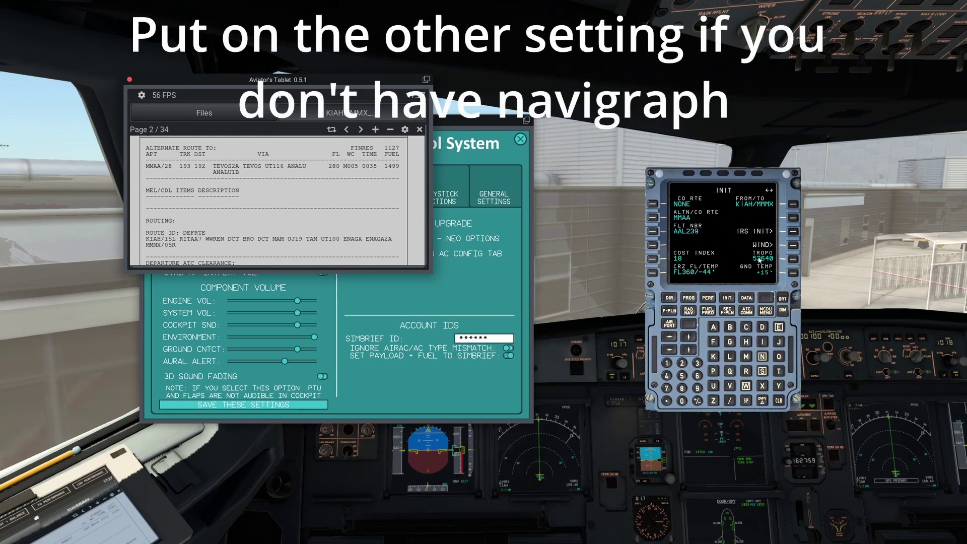
# - Check the MCDU fuel prediction page against the flight plan weights, converting 68800 kg to pounds with Google's unit converter
pyautogui.click(669, 350)
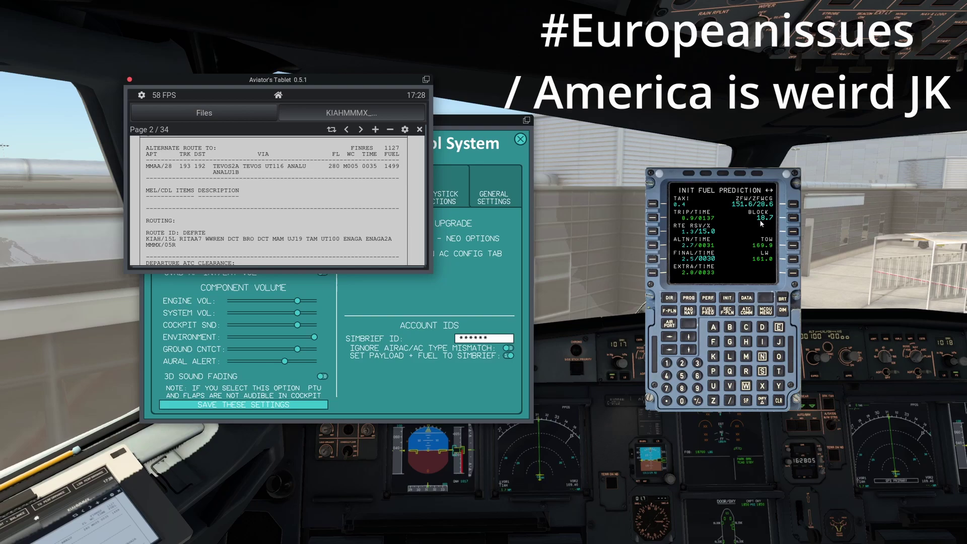
pyautogui.scroll(-2, 330, 174)
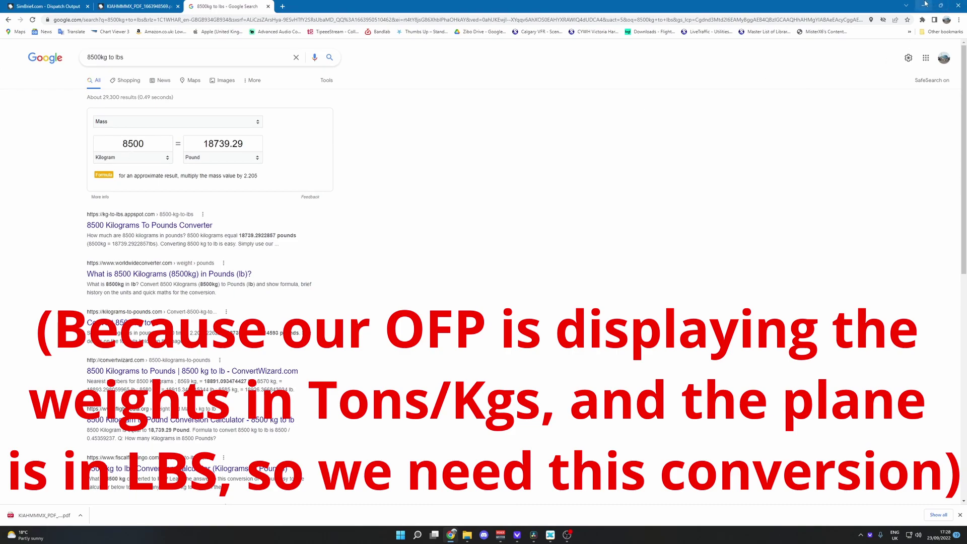
pyautogui.click(924, 4)
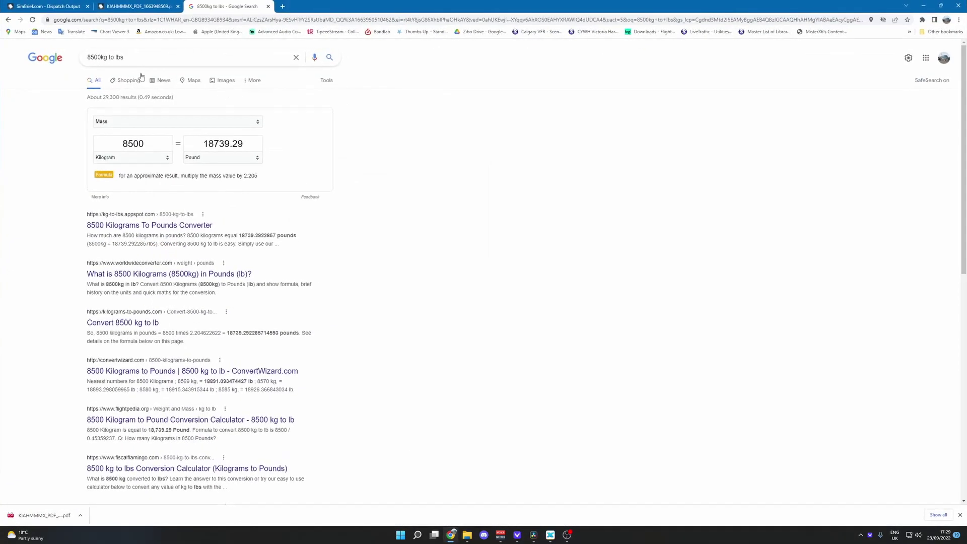
pyautogui.moveTo(150, 144); pyautogui.dragTo(80, 146)
pyautogui.write('68800')
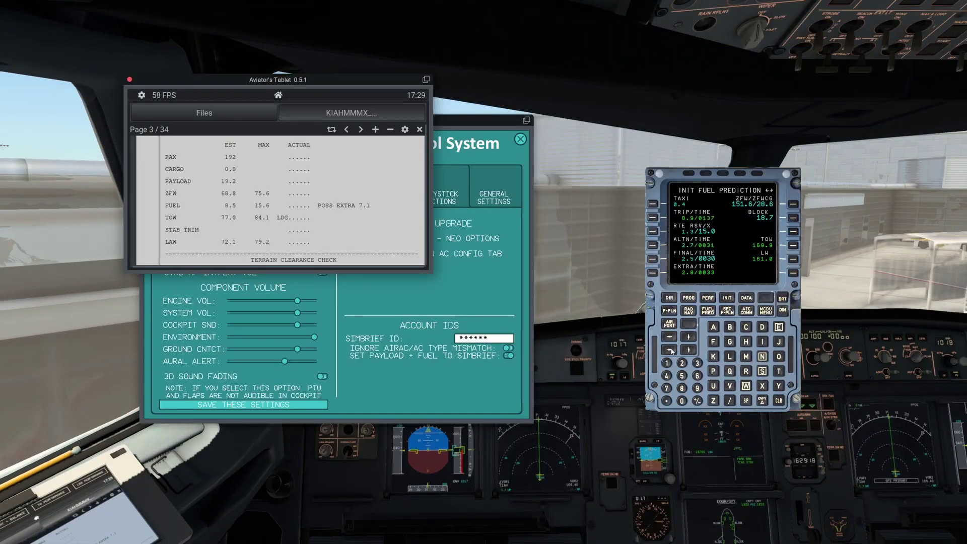
# - Compare the MCDU flight plan with the routing on page 2 of the flight plan document, and close the tablet
pyautogui.click(670, 350)
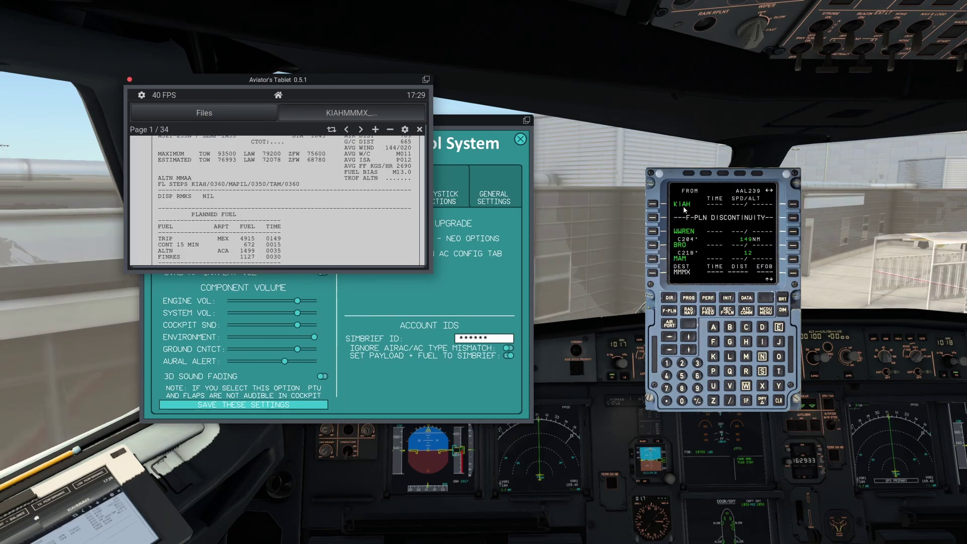
pyautogui.click(348, 130)
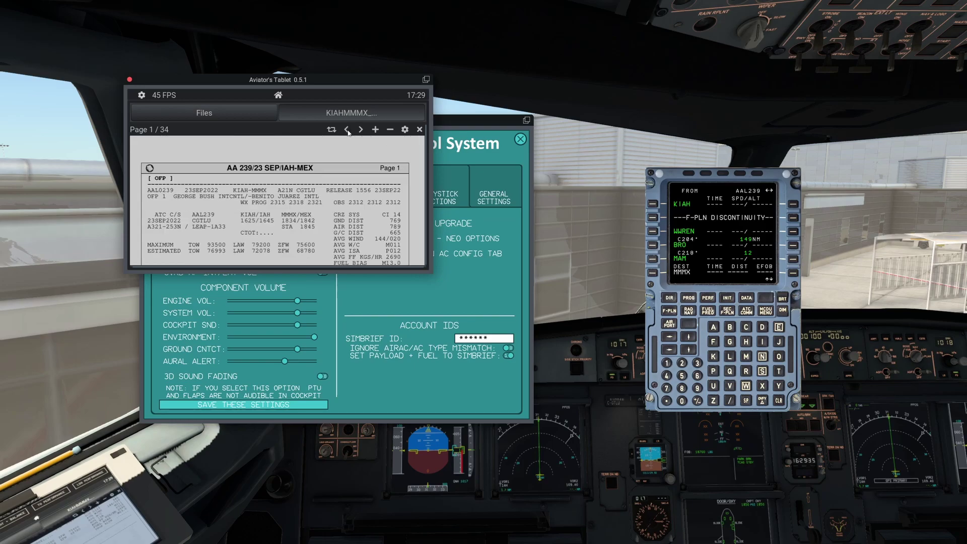
pyautogui.click(359, 130)
pyautogui.click(360, 130)
pyautogui.scroll(-3, 338, 226)
pyautogui.scroll(-1, 339, 229)
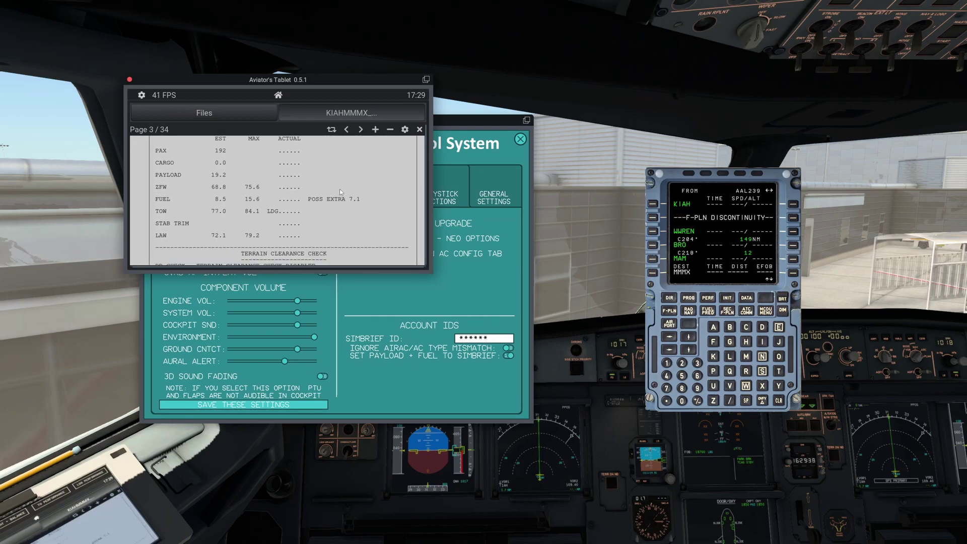
pyautogui.click(346, 130)
pyautogui.scroll(2, 307, 247)
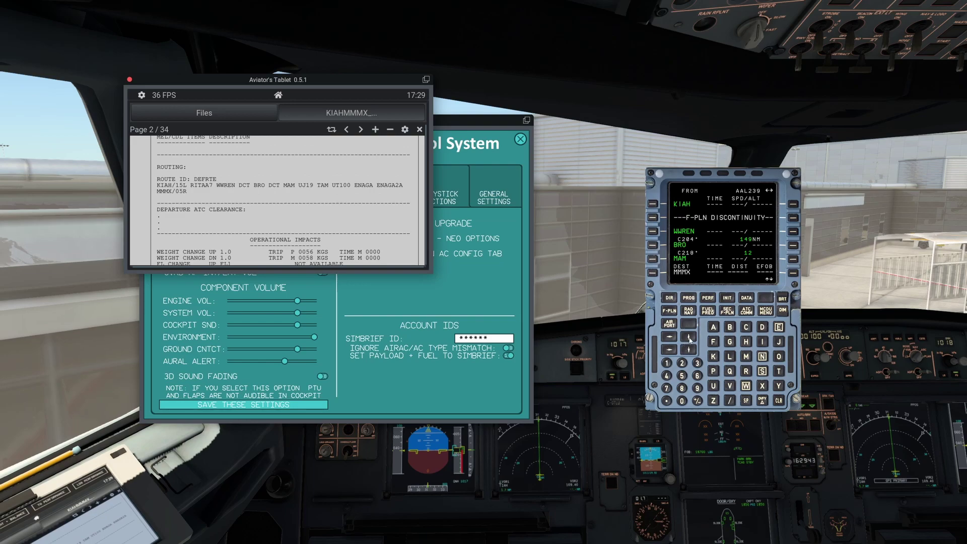
pyautogui.click(689, 338)
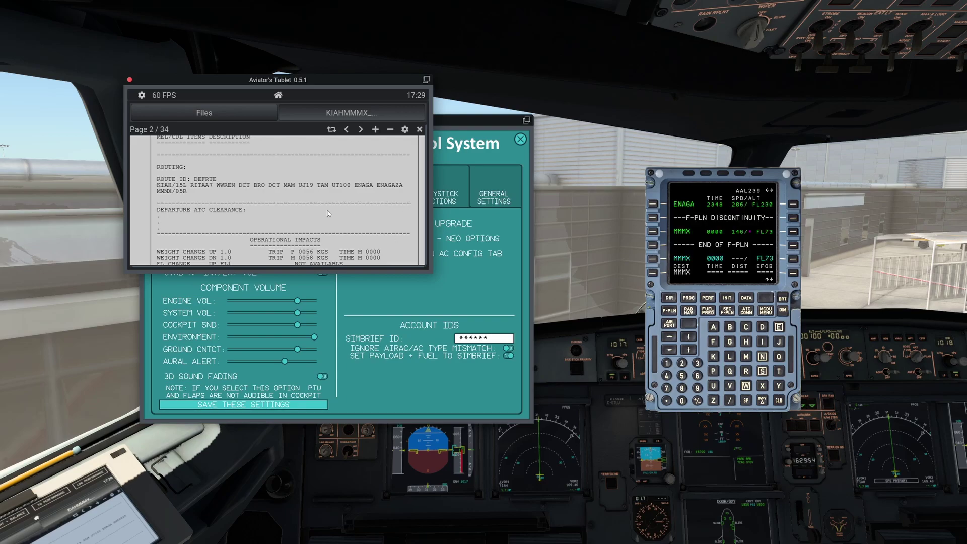
pyautogui.click(129, 80)
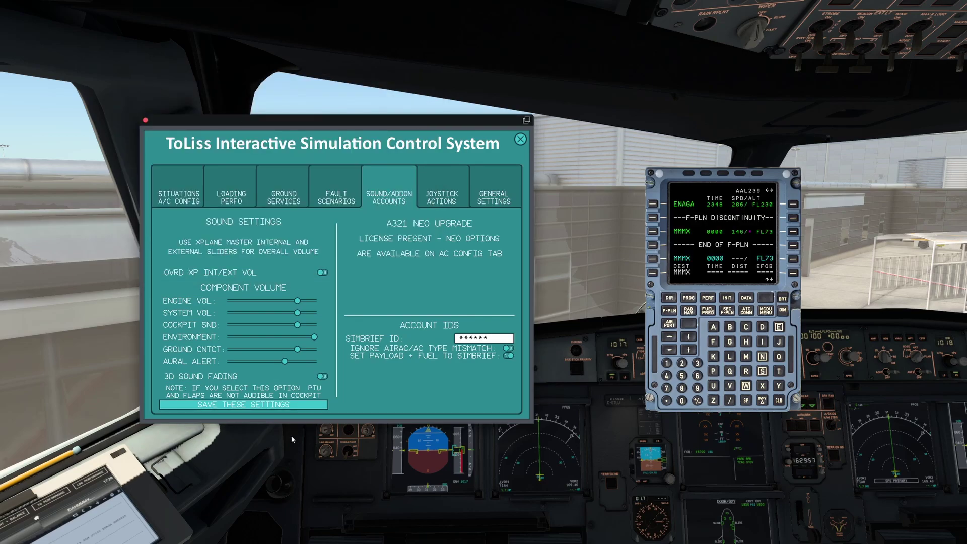
# - Save the sound and account settings in the ISCS and open its General Settings page
pyautogui.click(222, 406)
pyautogui.click(485, 194)
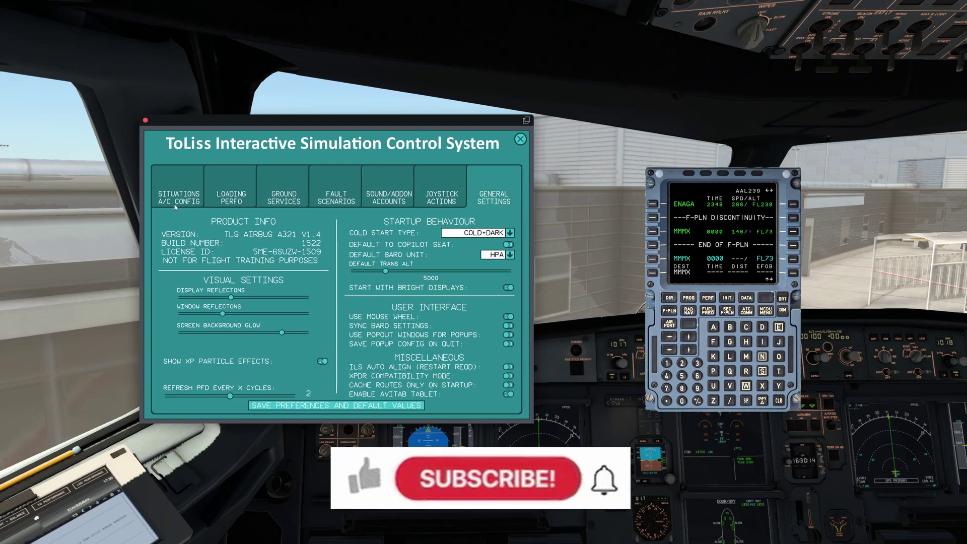